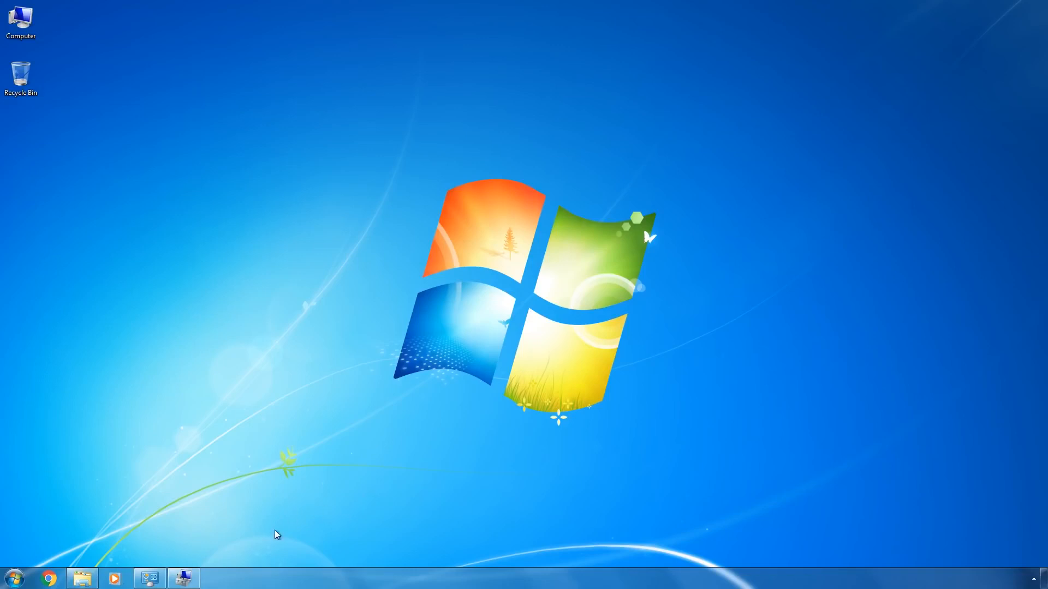
- Review the computer's system information, and examine the disks and volumes in Disk Management
click(150, 579)
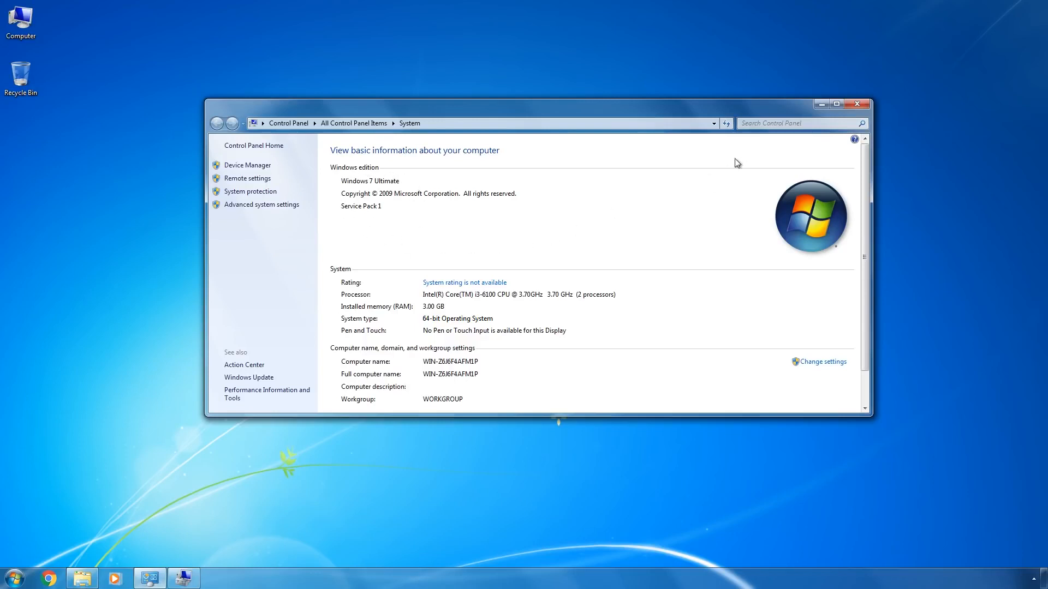
click(822, 103)
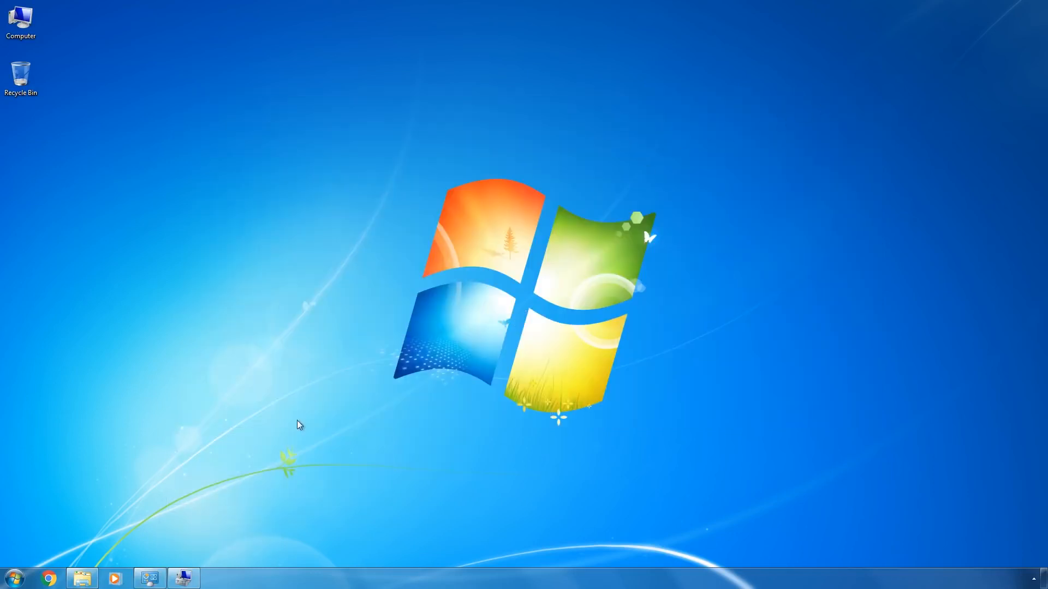
click(184, 579)
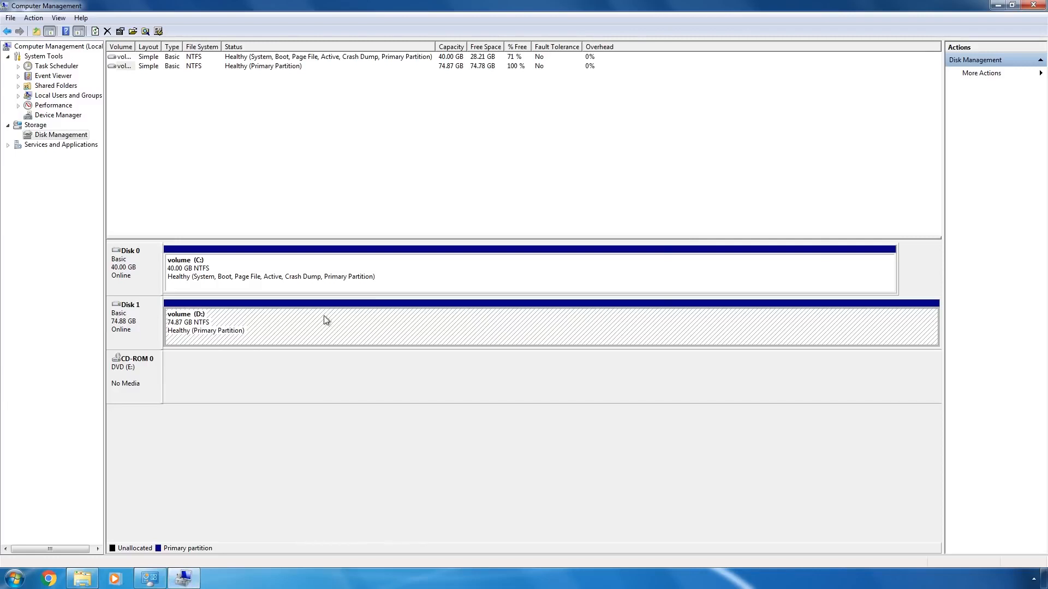
click(1011, 5)
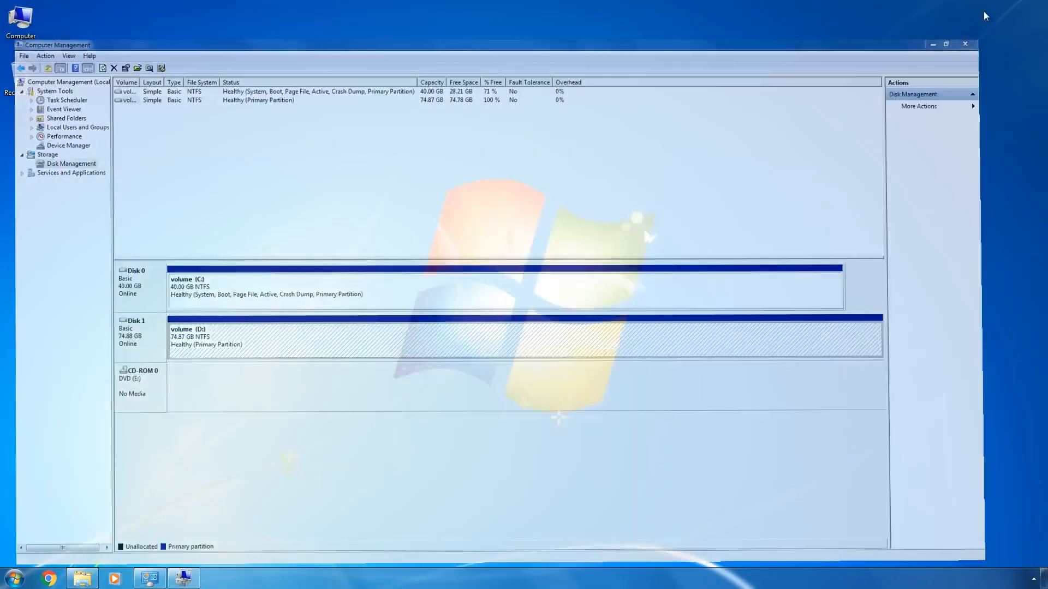
- Rename the C: volume as Windows 7, granting administrator permission for the change
click(84, 578)
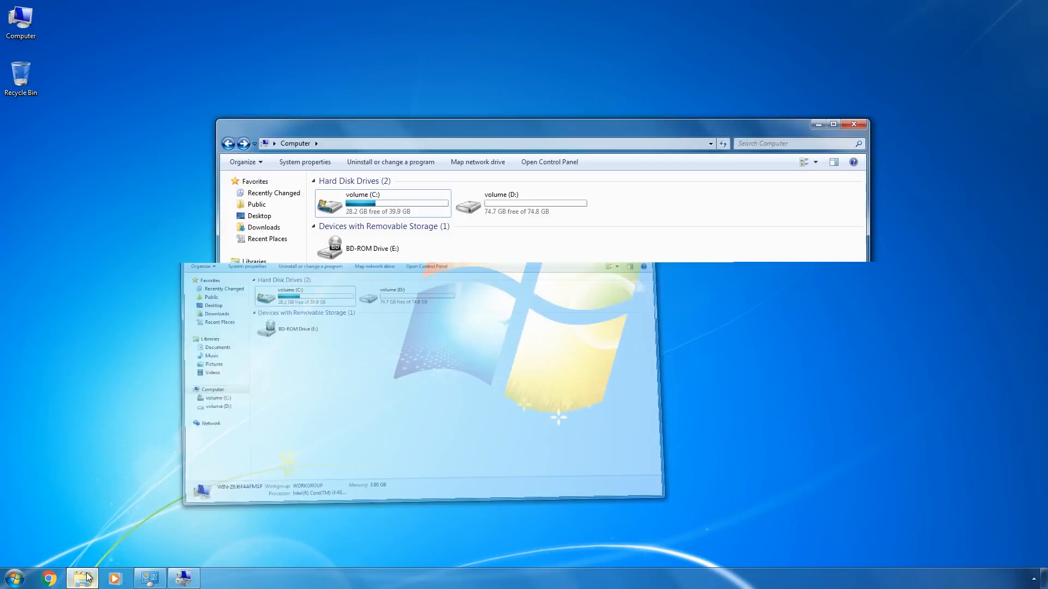
click(359, 205)
key(F2)
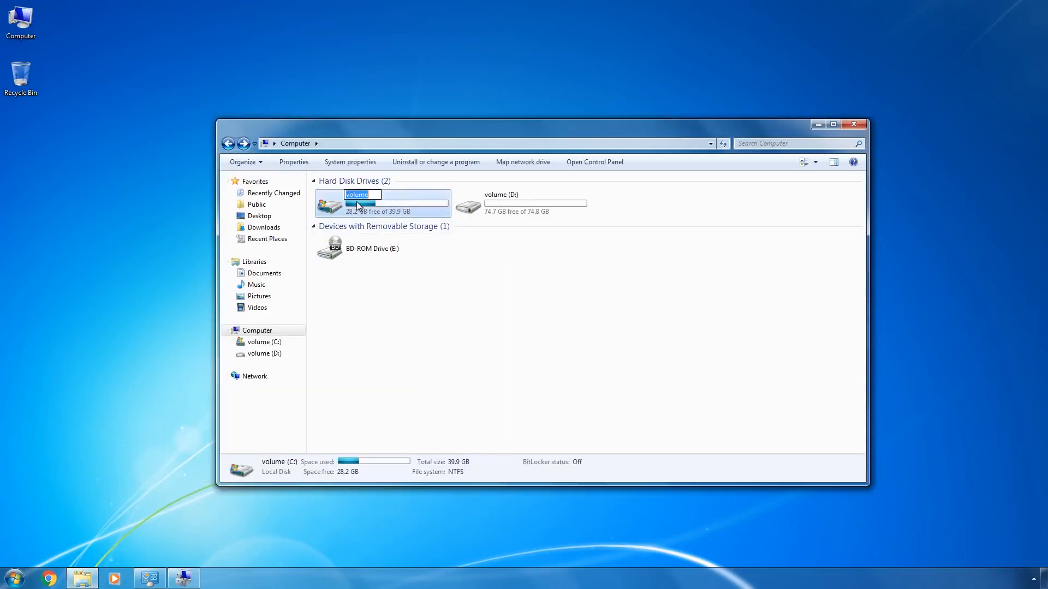
text(Windows 7)
key(Return)
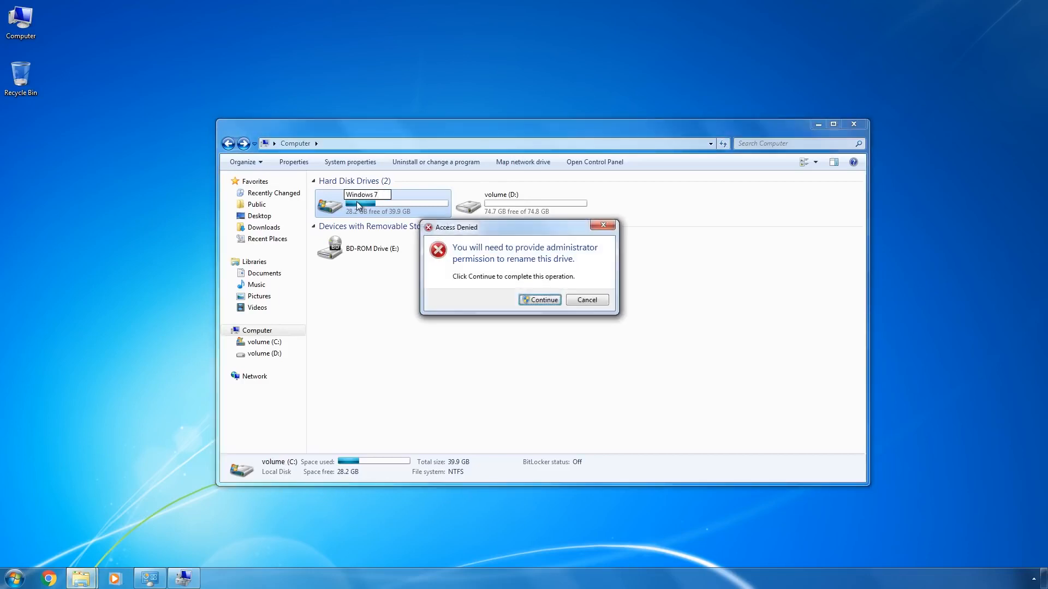
key(Return)
- Rename the D: volume as Windows 10 and minimize the Computer window
key(Right)
key(F2)
text(W)
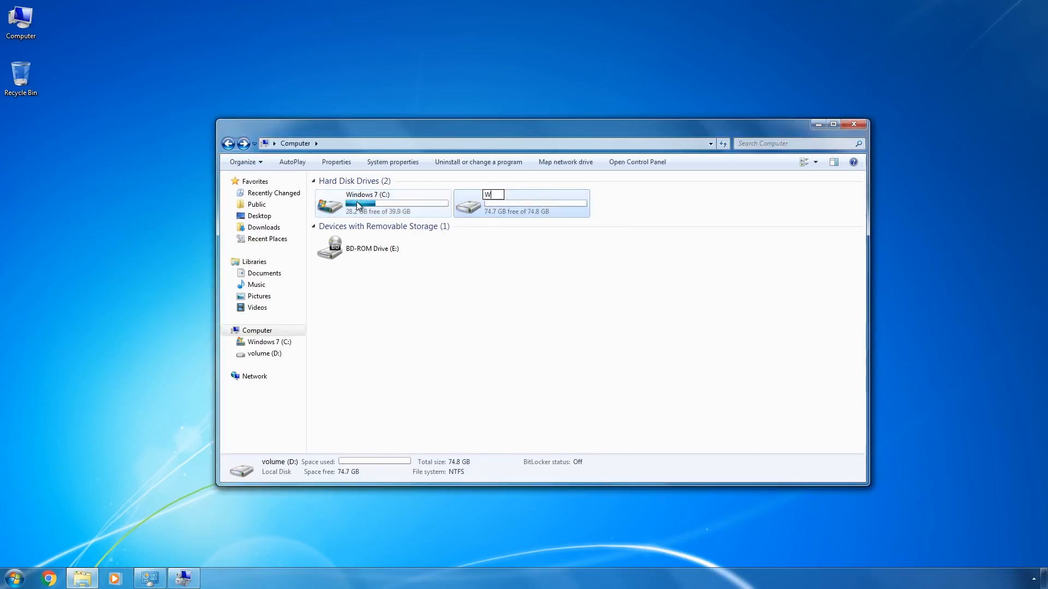
text(indows 10)
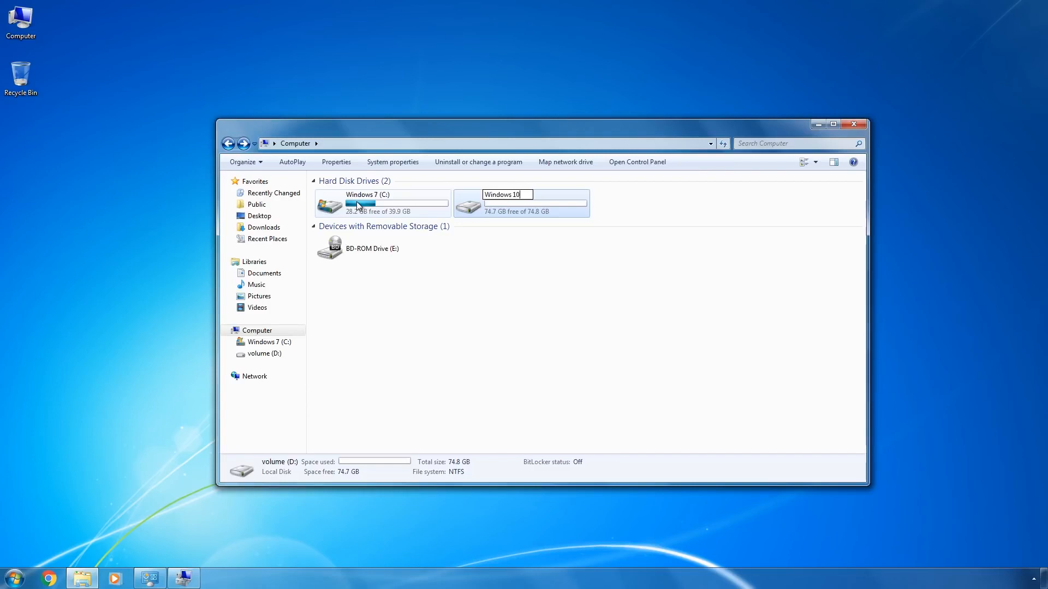
key(Return)
key(Return)
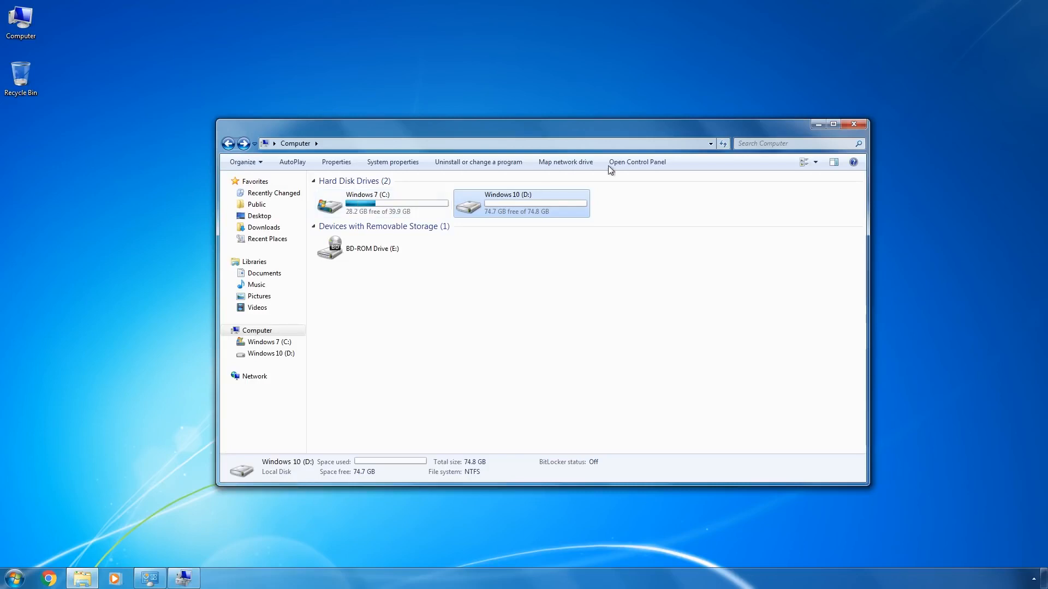
click(817, 125)
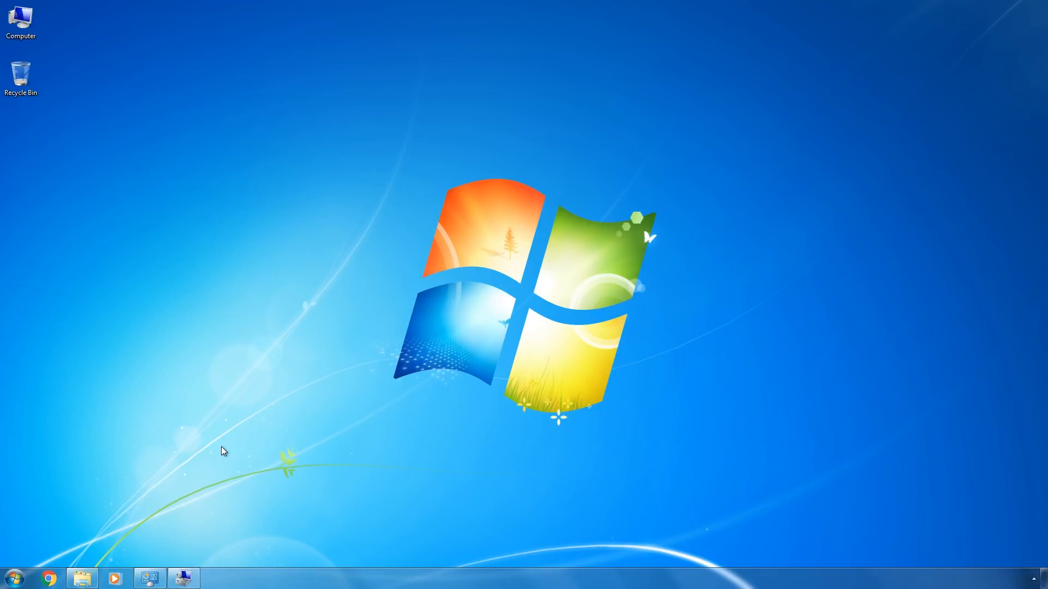
- Restart the computer from Windows 7 to boot into Windows Setup
click(8, 583)
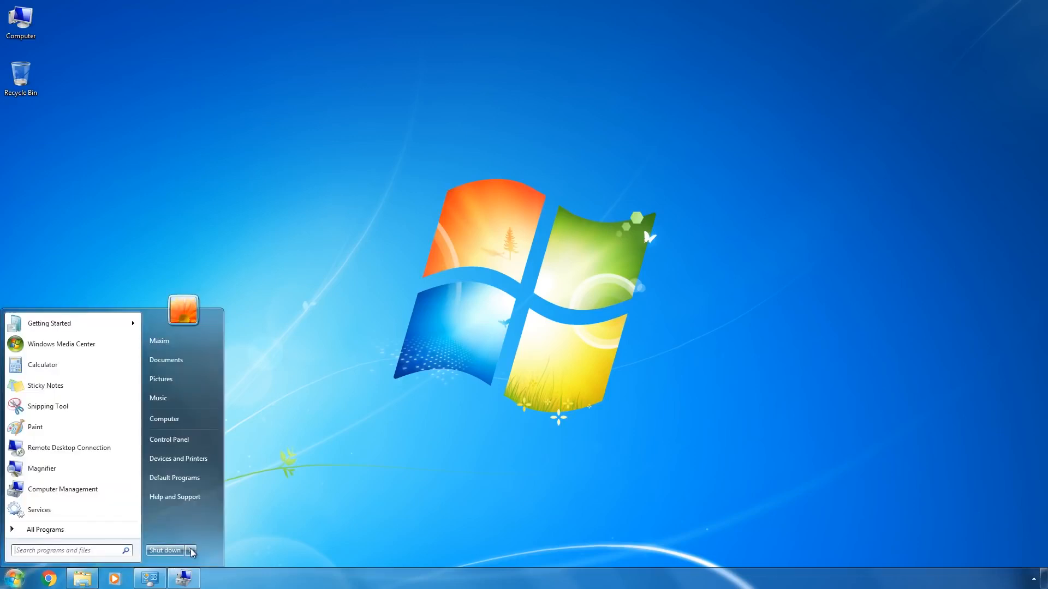
mouse_move(192, 550)
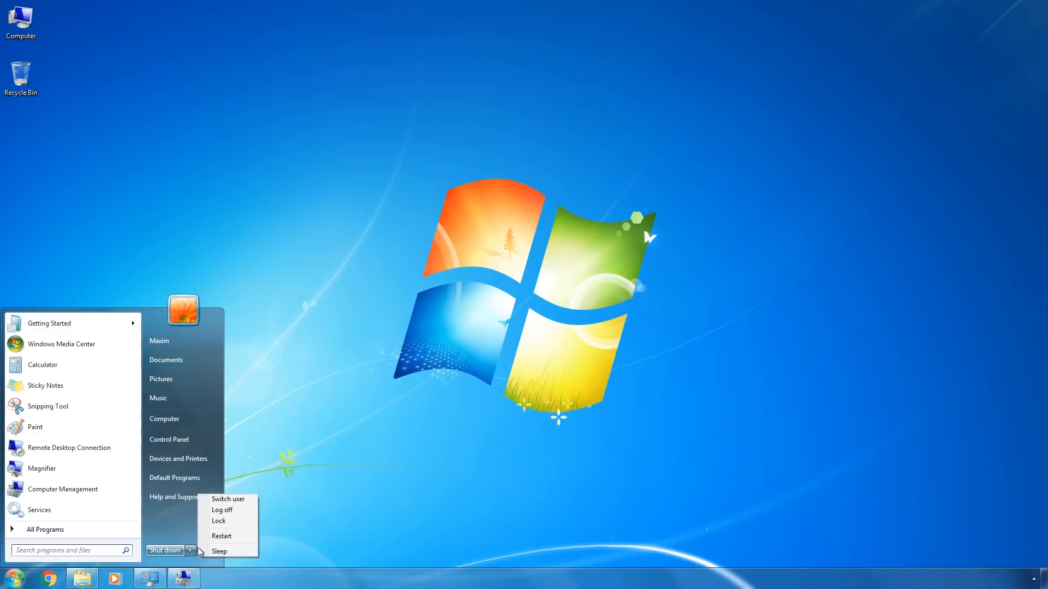
click(225, 538)
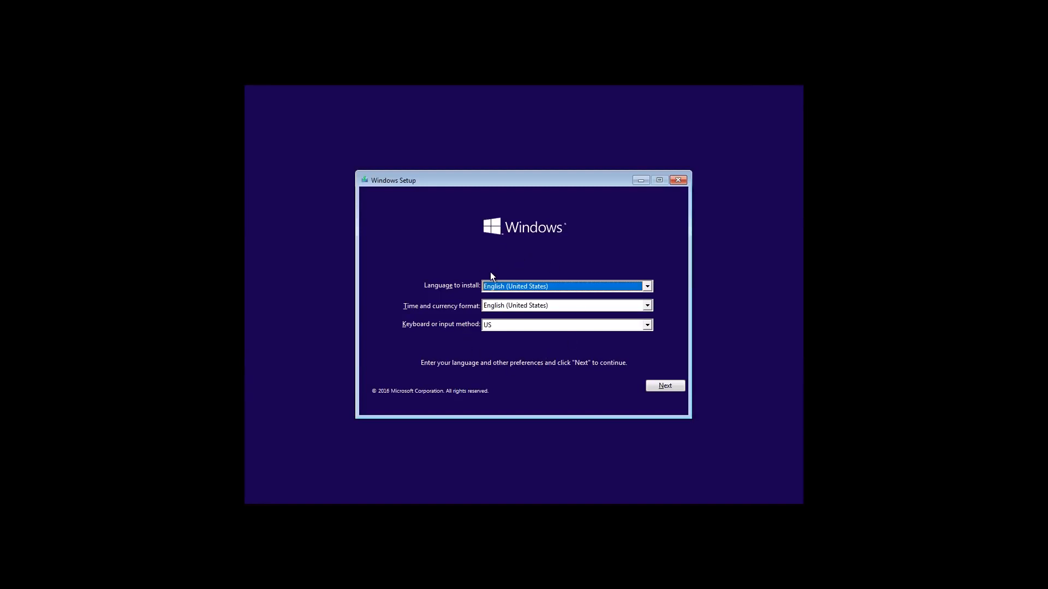
- Start the Windows installation with English (United States) and the US keyboard, and accept the license terms
click(663, 387)
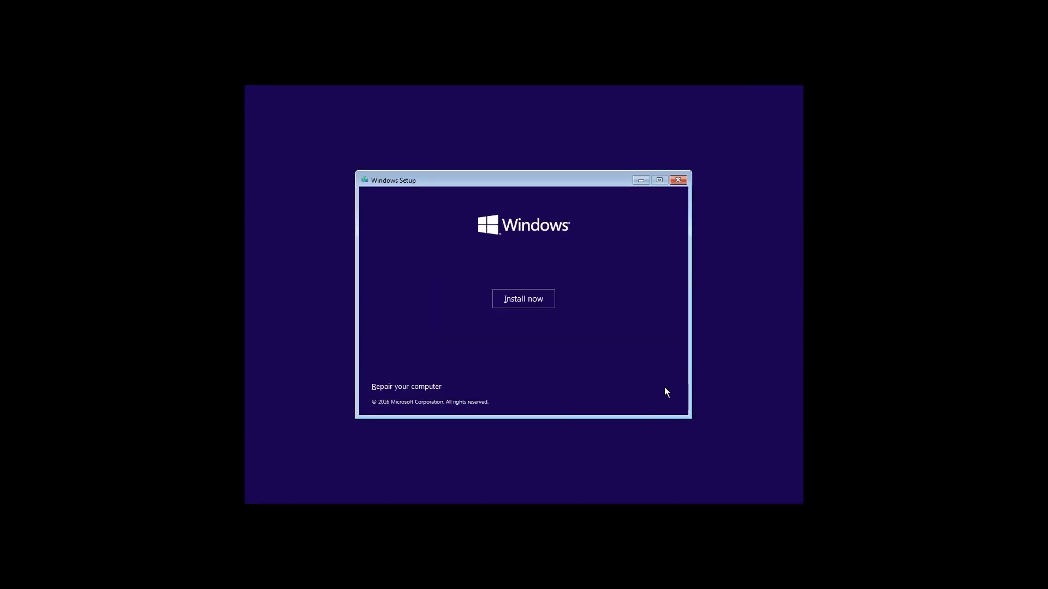
click(511, 297)
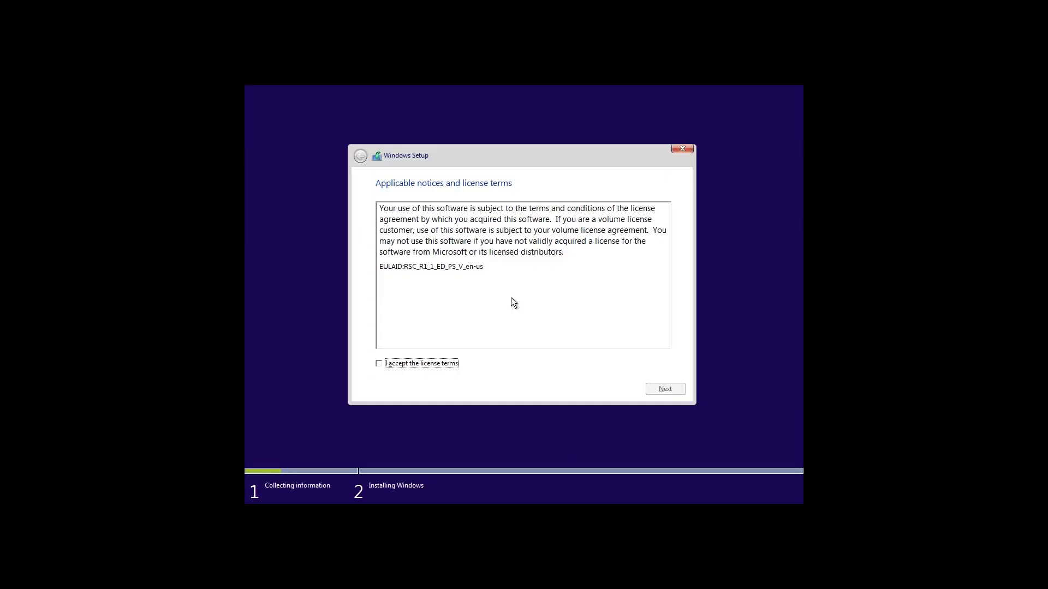
click(379, 365)
click(671, 389)
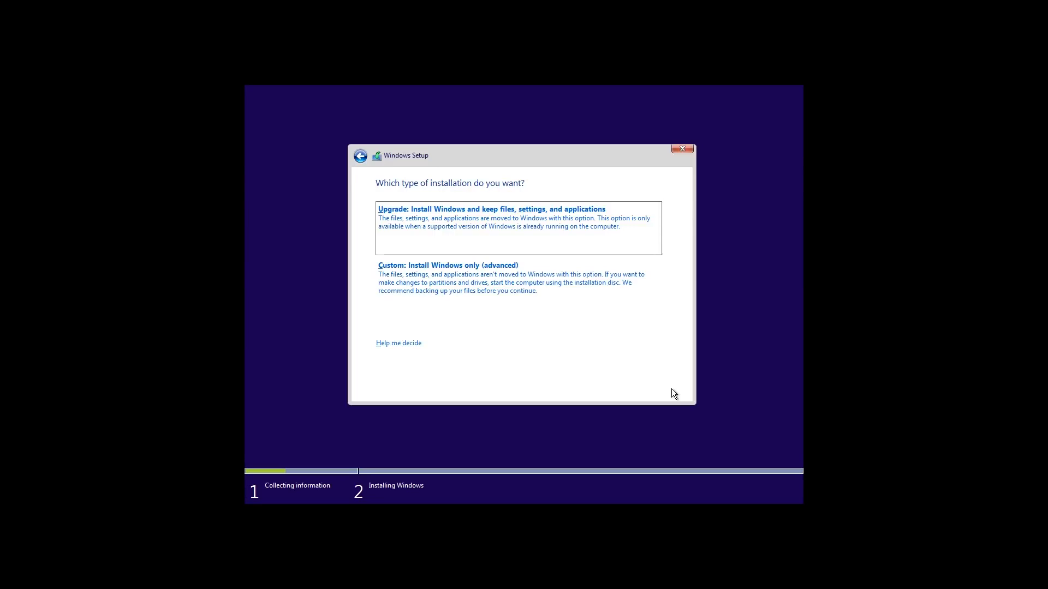
- Choose the custom installation and install Windows on Drive 1 Partition 2: Windows 10
click(544, 285)
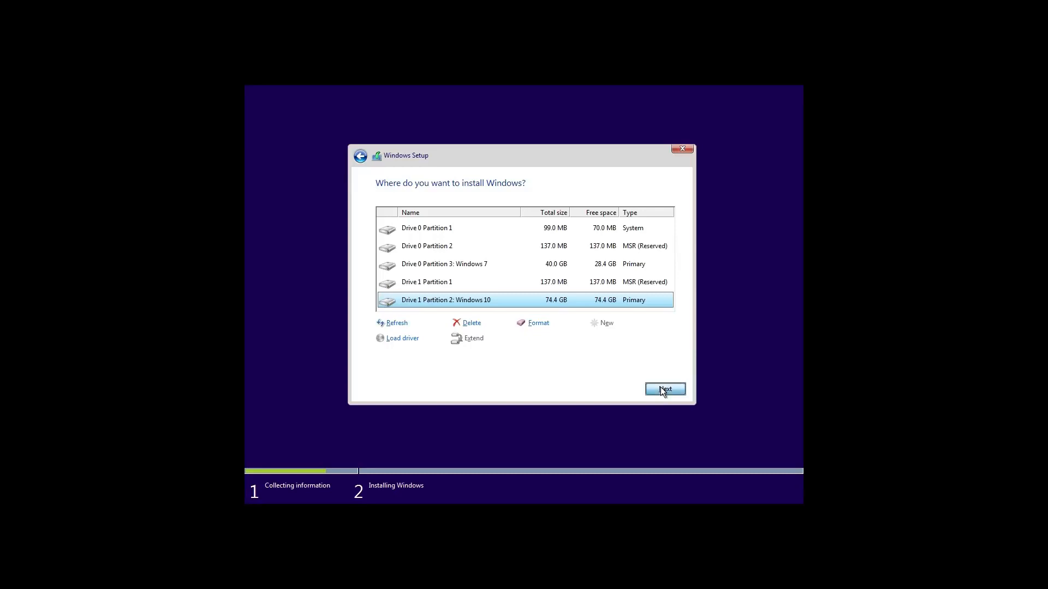
click(662, 389)
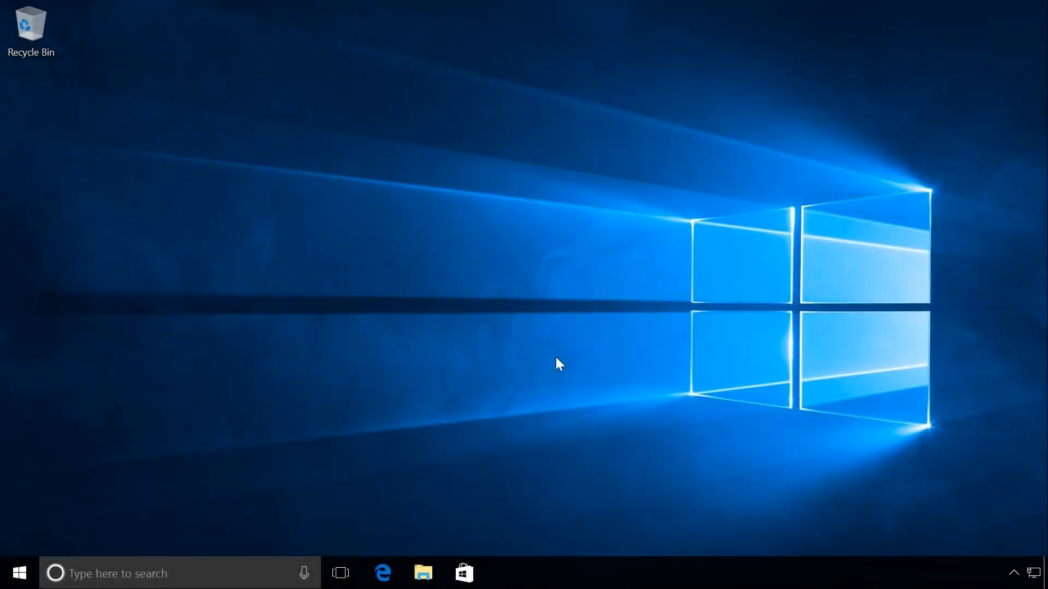
- Restart the computer from the newly installed Windows 10
click(19, 573)
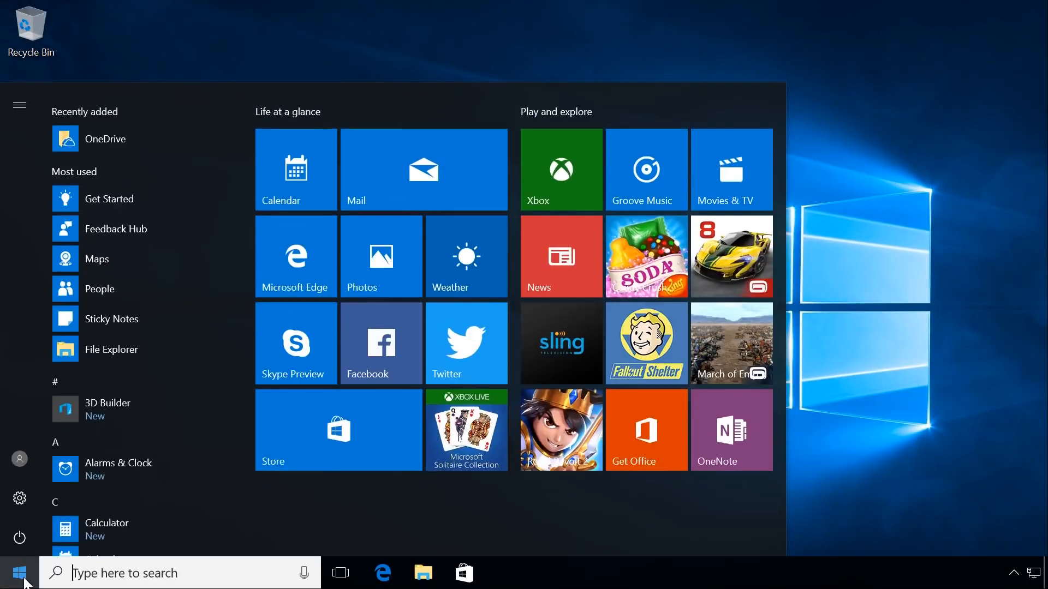
click(18, 538)
click(32, 497)
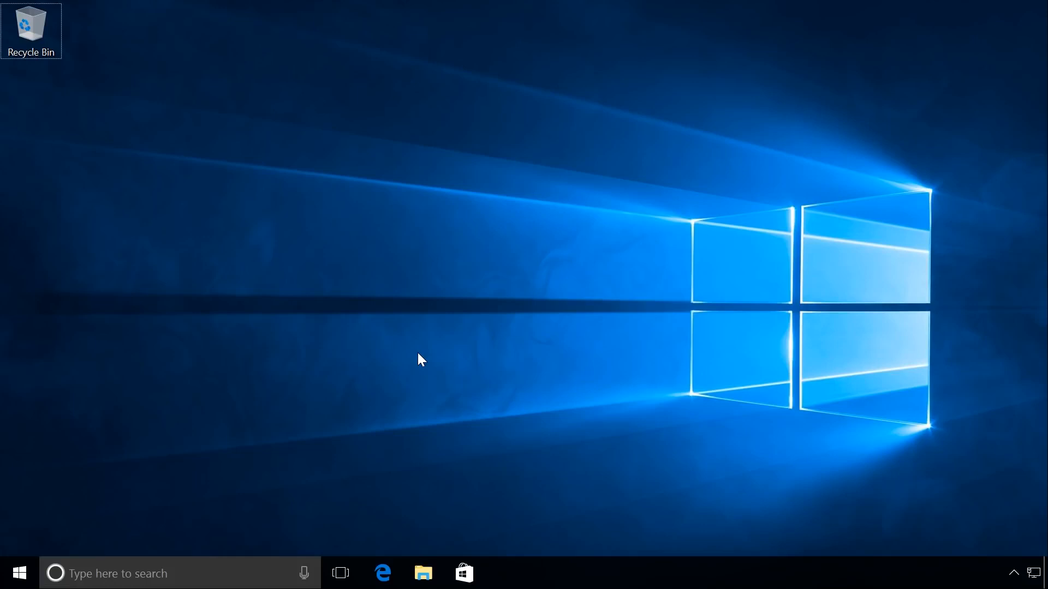
- Run msconfig and set Windows 7 (D:\Windows) as the default operating system in the boot settings
key(super+r)
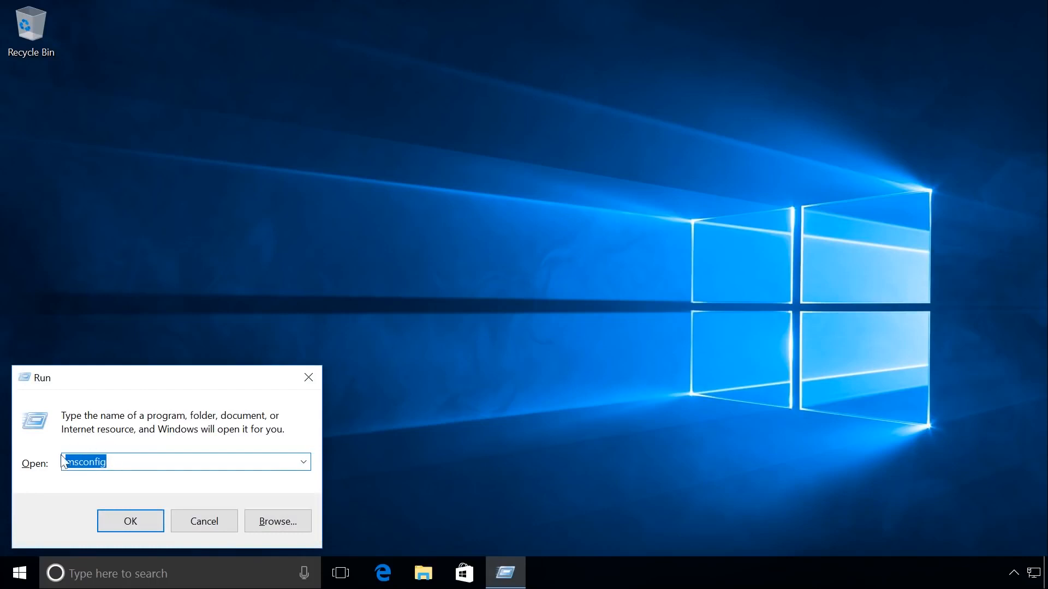
click(125, 522)
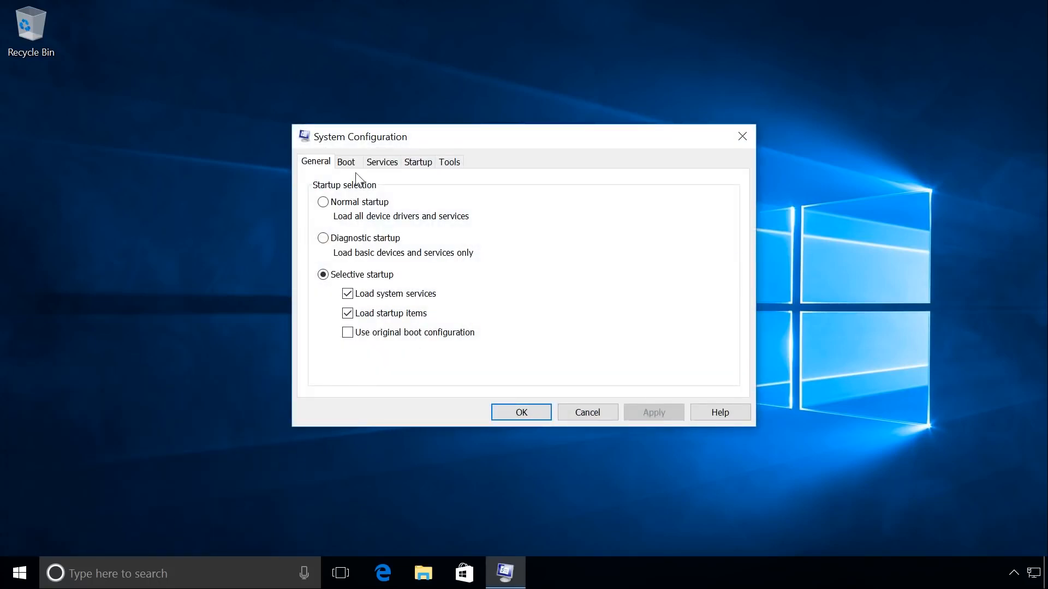
click(349, 162)
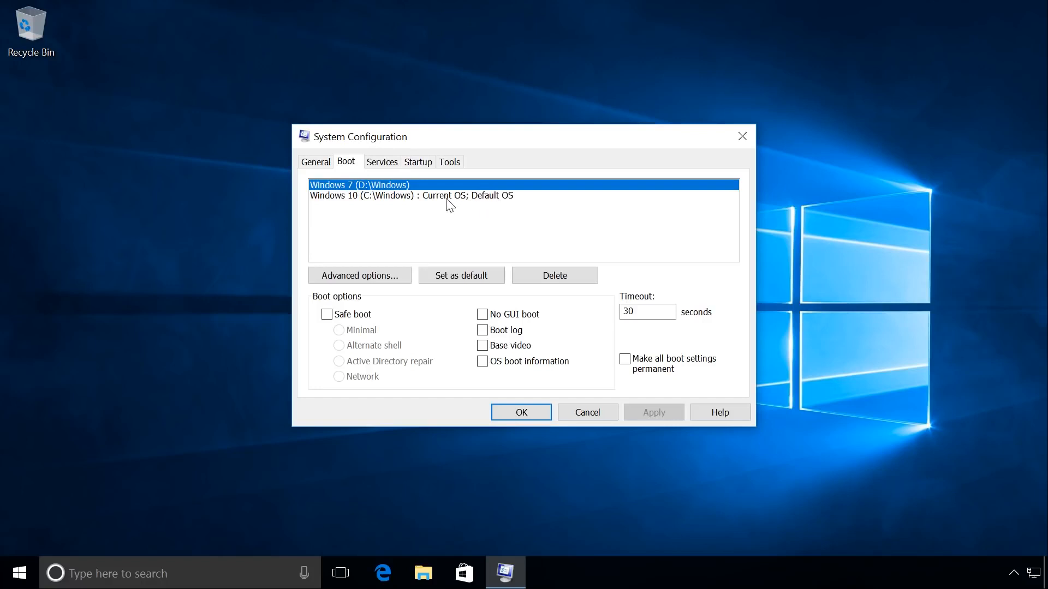
click(459, 274)
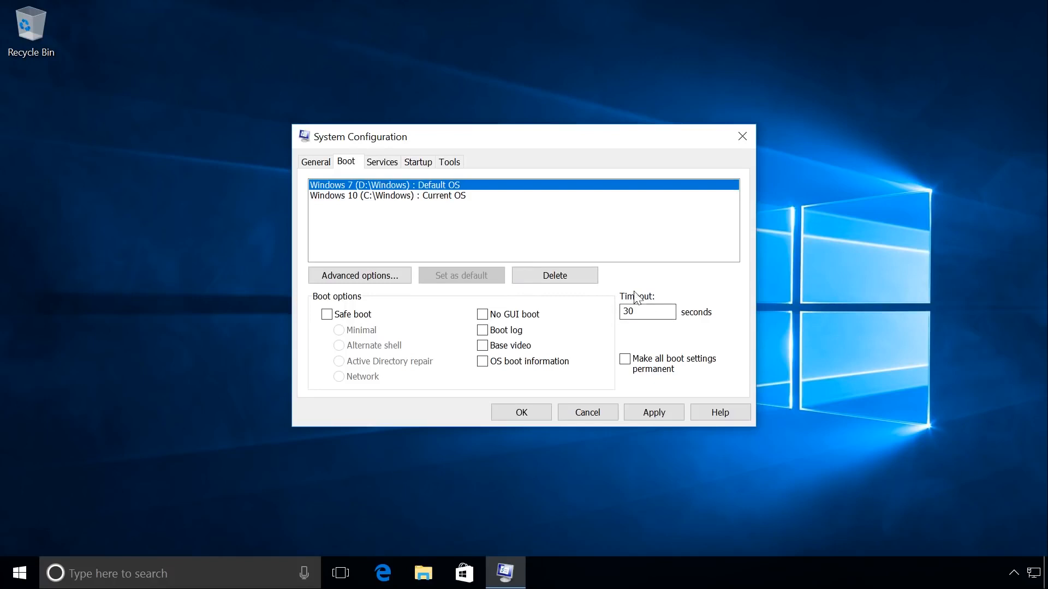
- Set the boot menu timeout to 60 seconds and apply the boot settings
click(644, 312)
key(BackSpace)
key(BackSpace)
text(60)
click(648, 410)
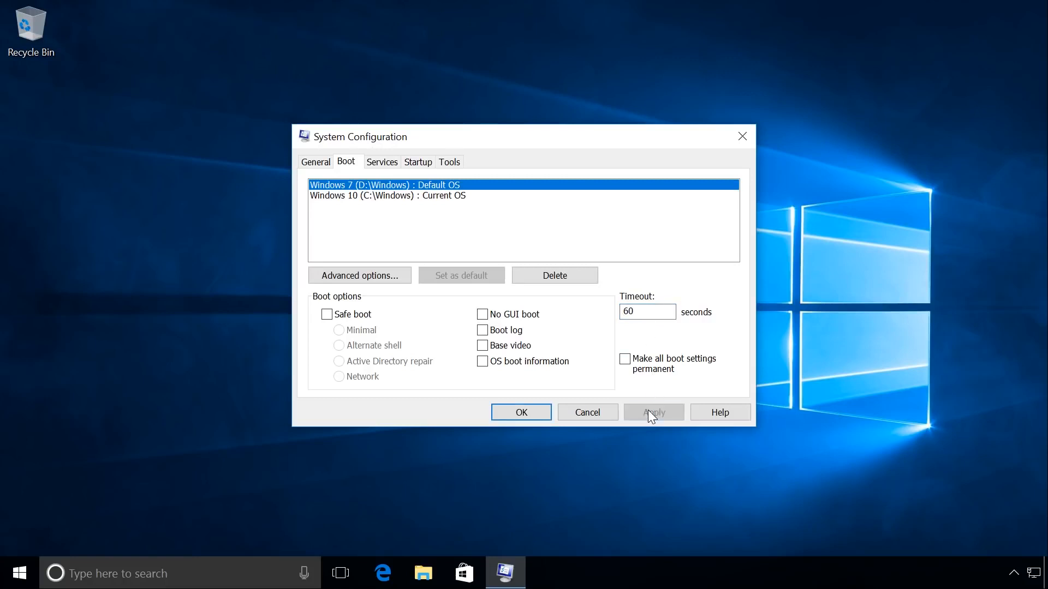
- Close System Configuration with a restart and choose Windows 7 in the boot manager
click(528, 415)
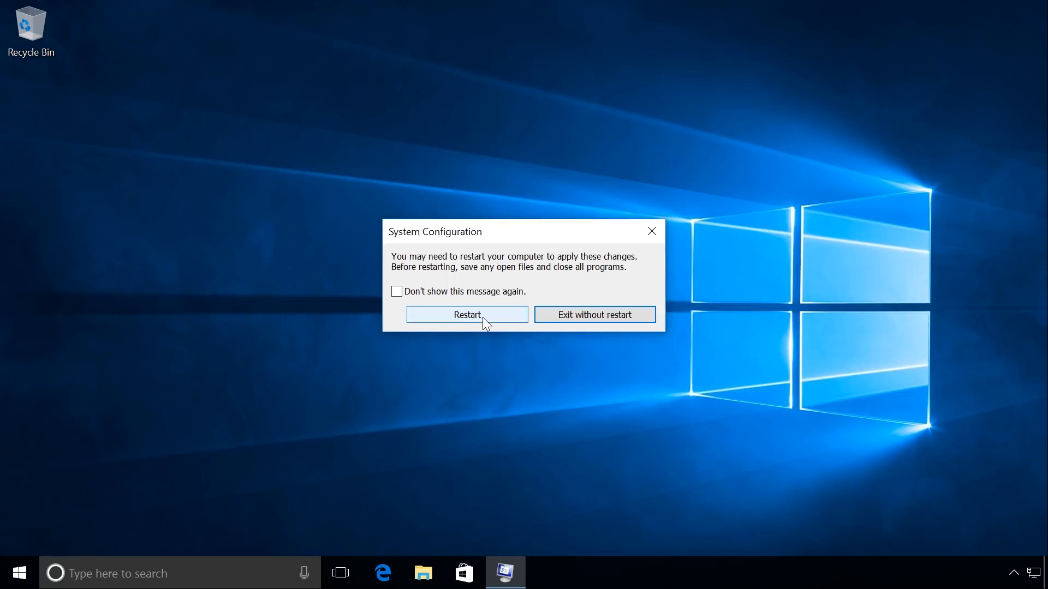
click(482, 316)
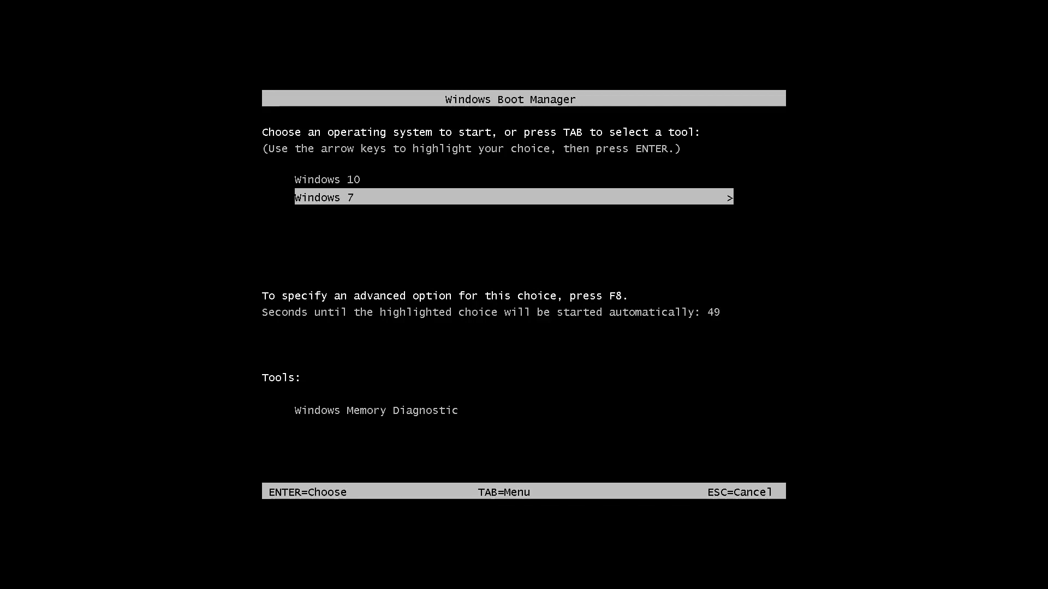
key(Return)
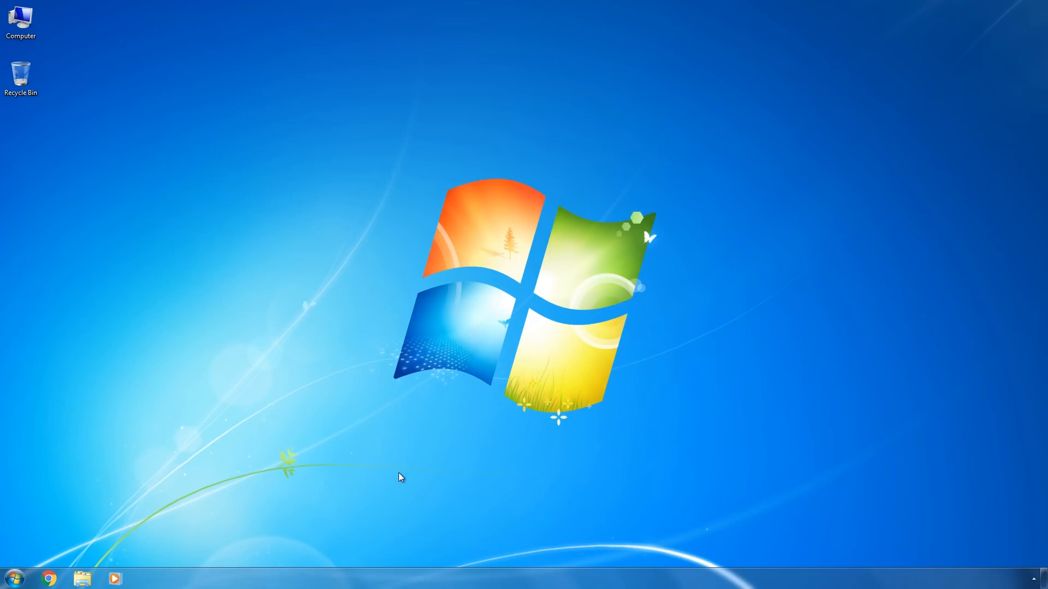
- Restart the computer from Windows 7 and choose Windows 10 in the boot manager
click(14, 578)
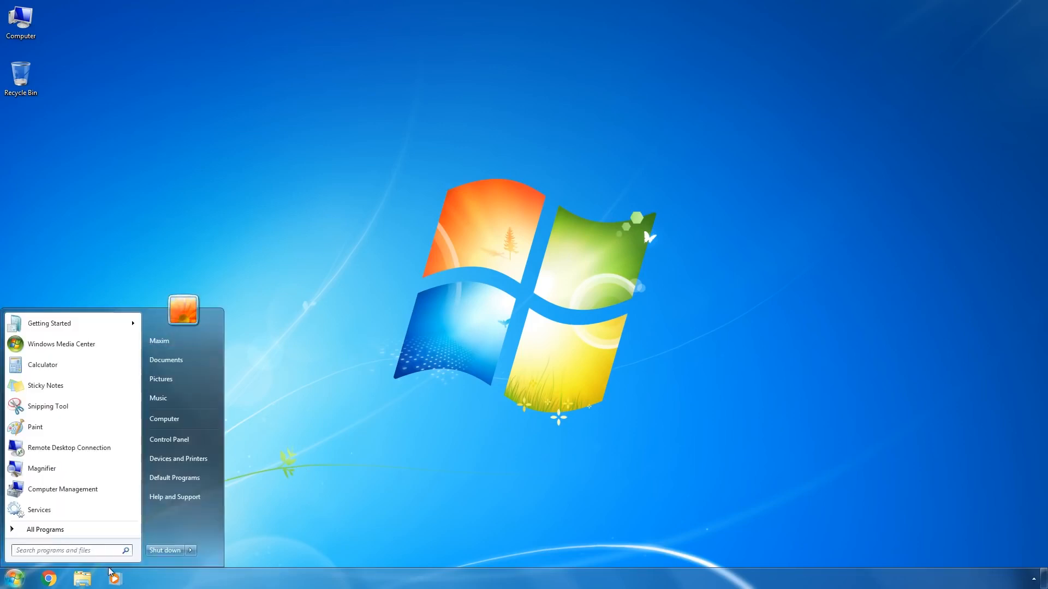
click(190, 553)
click(225, 538)
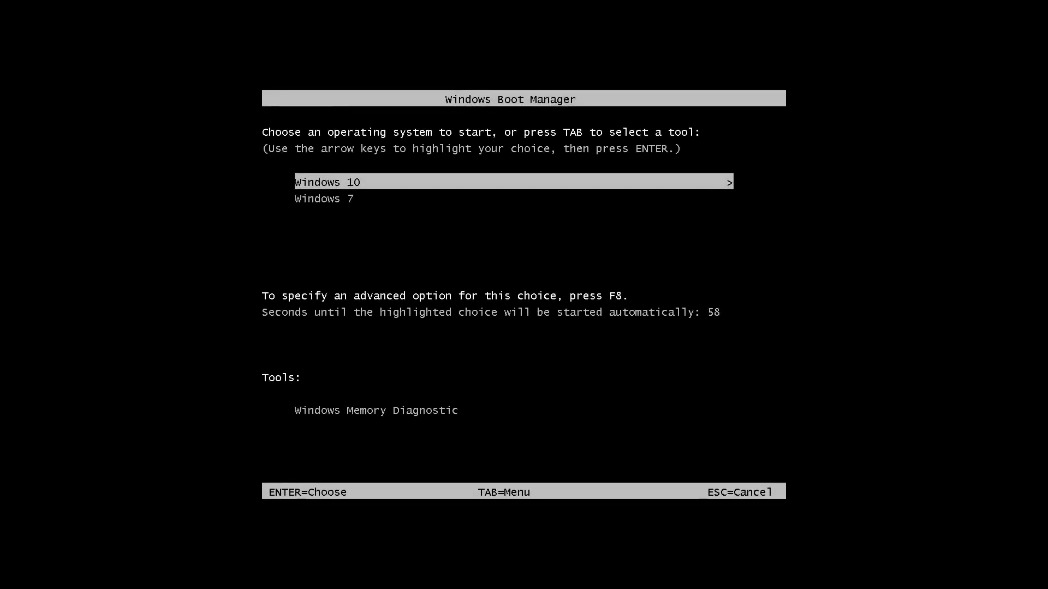
key(Return)
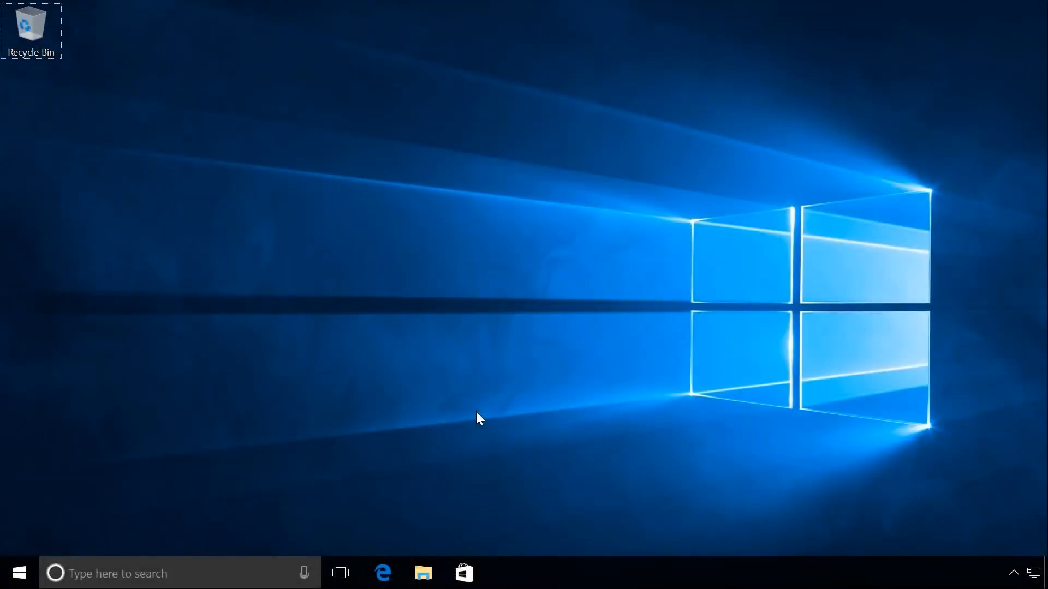
- Run msconfig and set Windows 10 (C:\Windows) as the default operating system in the boot settings
key(super+r)
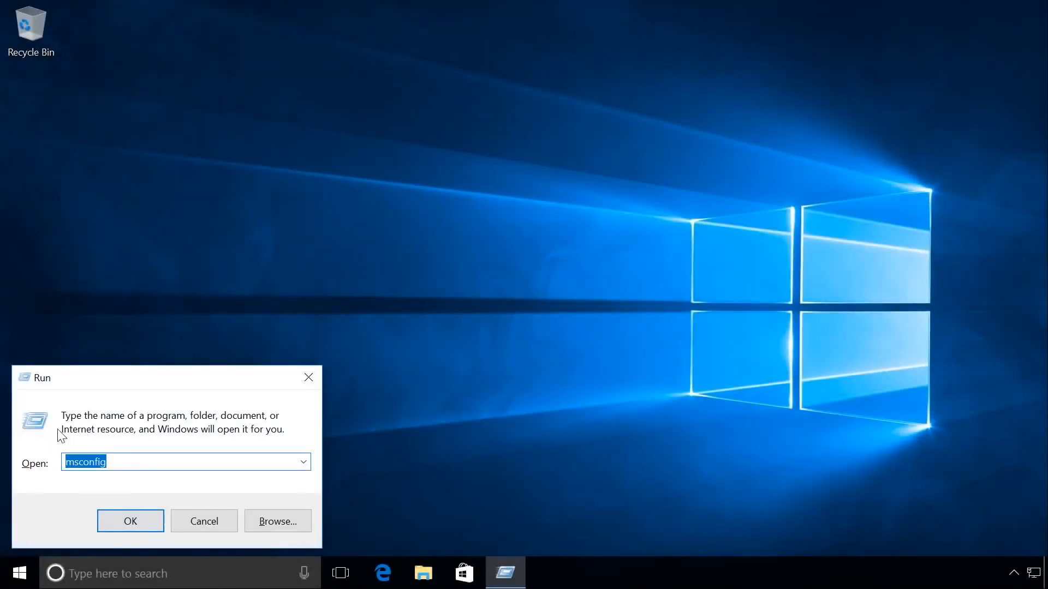
click(130, 522)
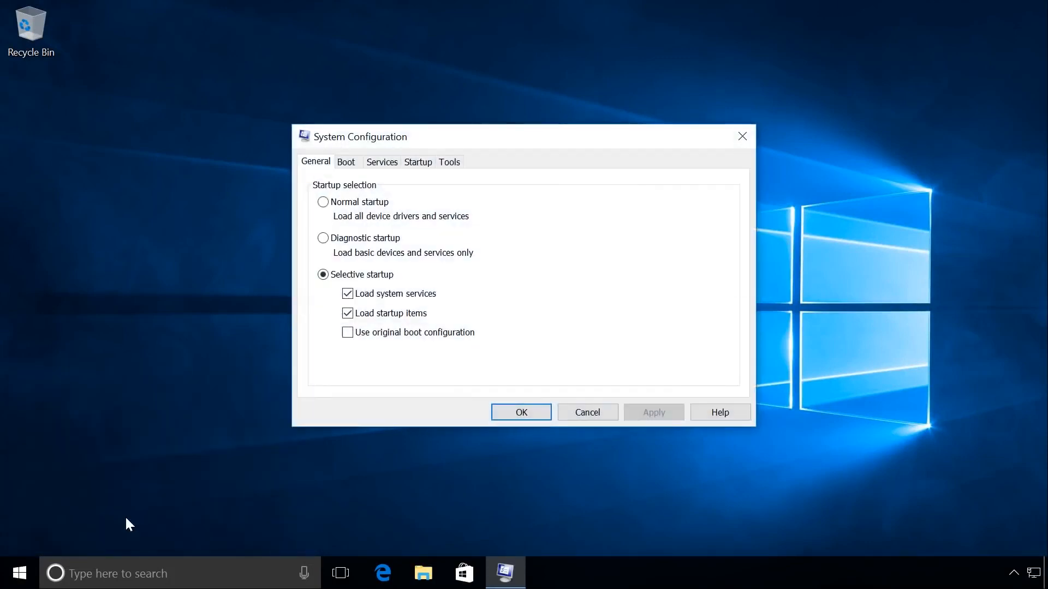
click(349, 165)
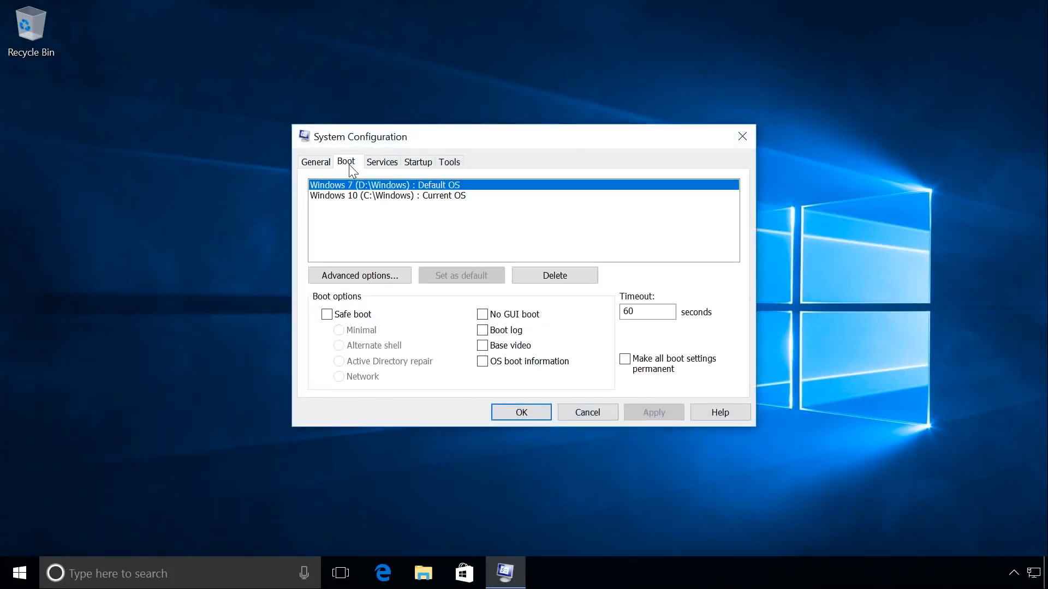
click(353, 197)
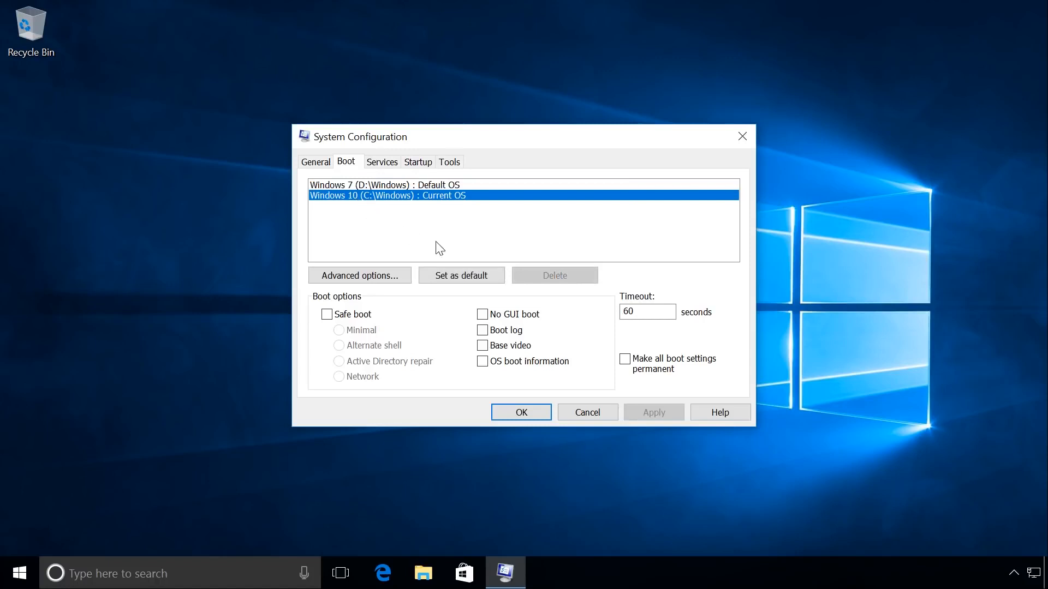
click(456, 276)
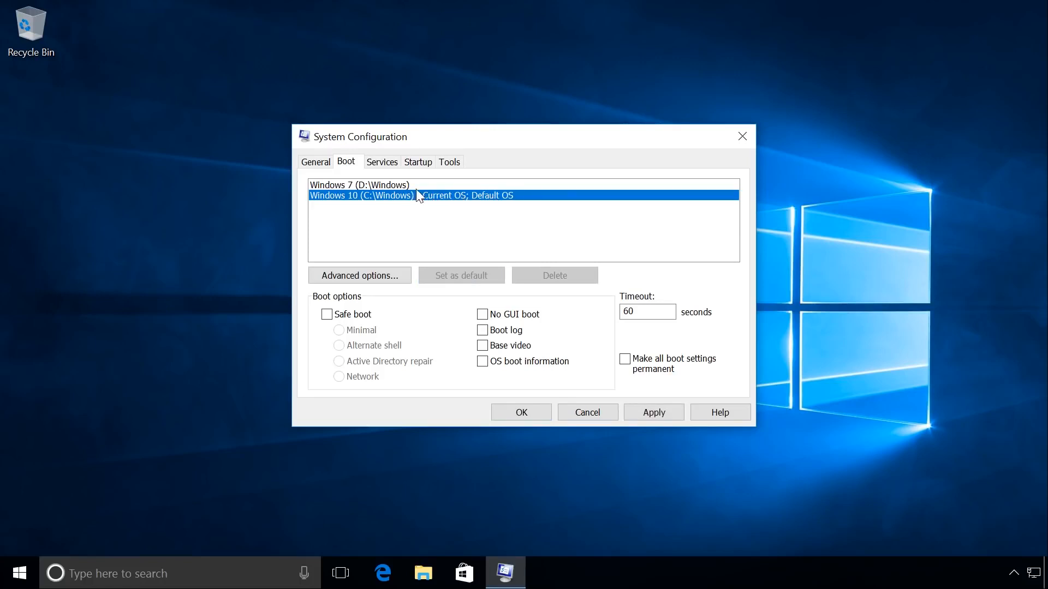
- Delete the Windows 7 (D:\Windows) boot entry, apply the change and restart the computer
click(402, 188)
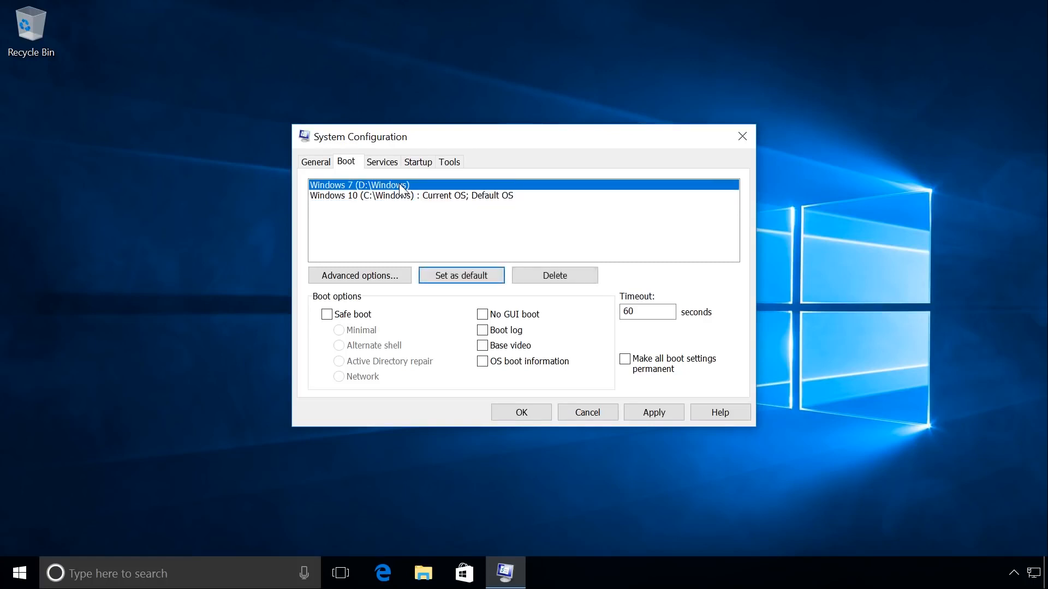
click(547, 276)
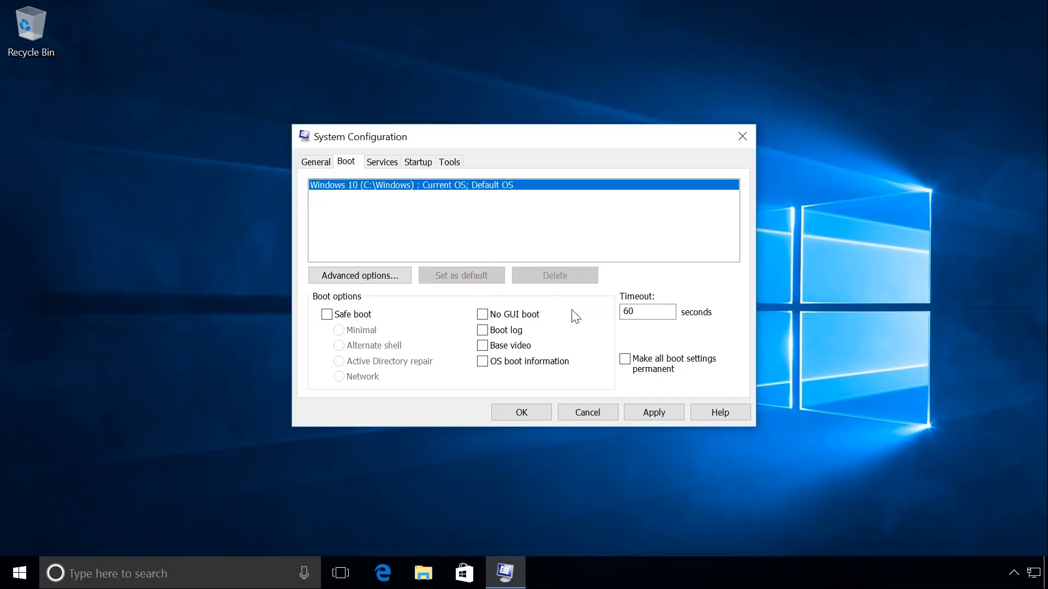
click(647, 411)
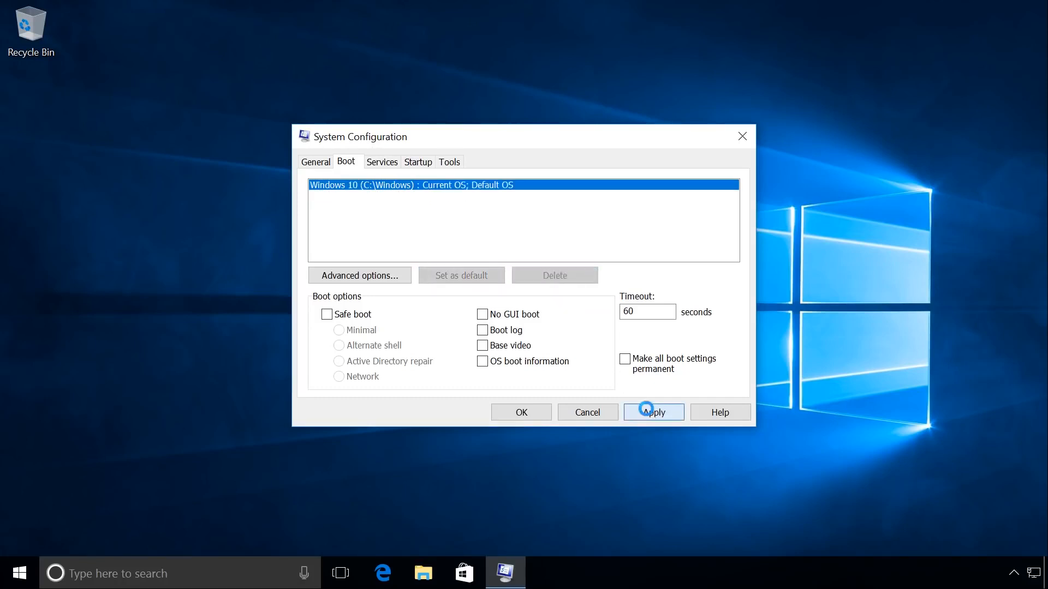
click(522, 411)
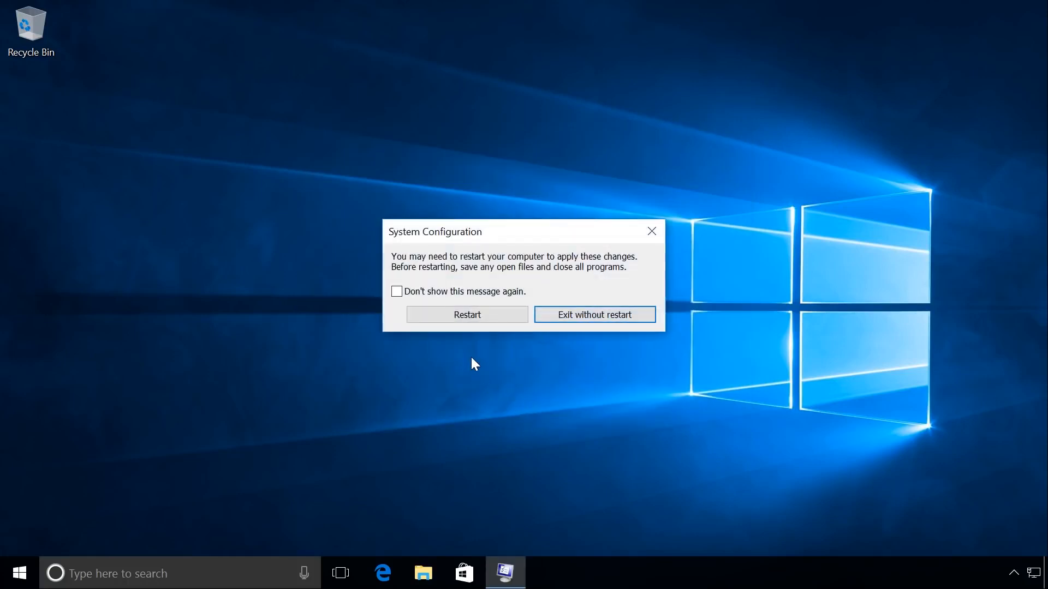
click(460, 314)
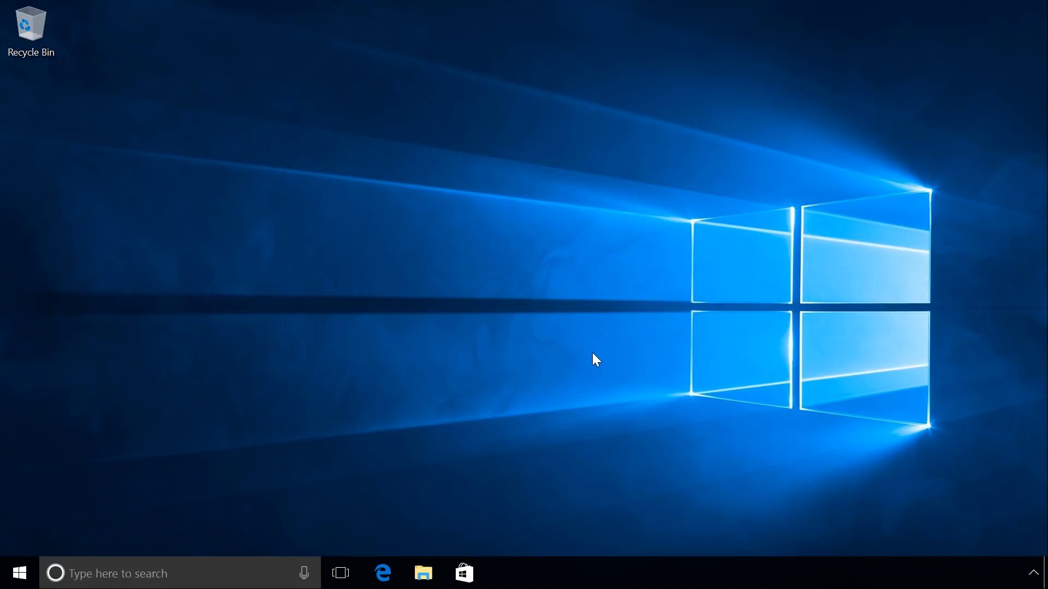
- Quick-format the Windows 7 (D:) volume in Disk Management as NTFS with the default allocation unit size, and close Disk Management
right_click(24, 578)
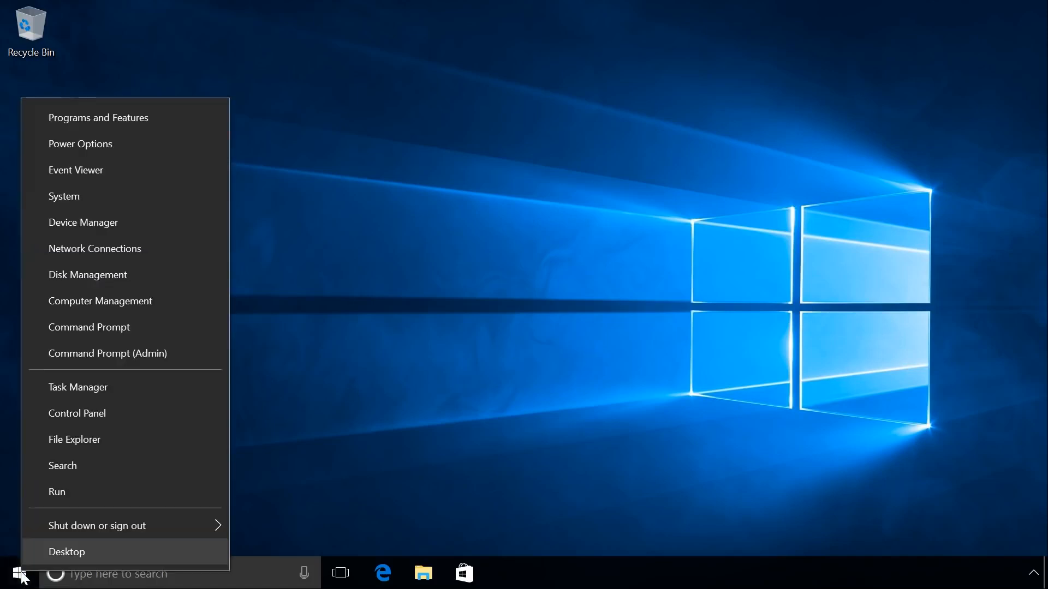
click(122, 277)
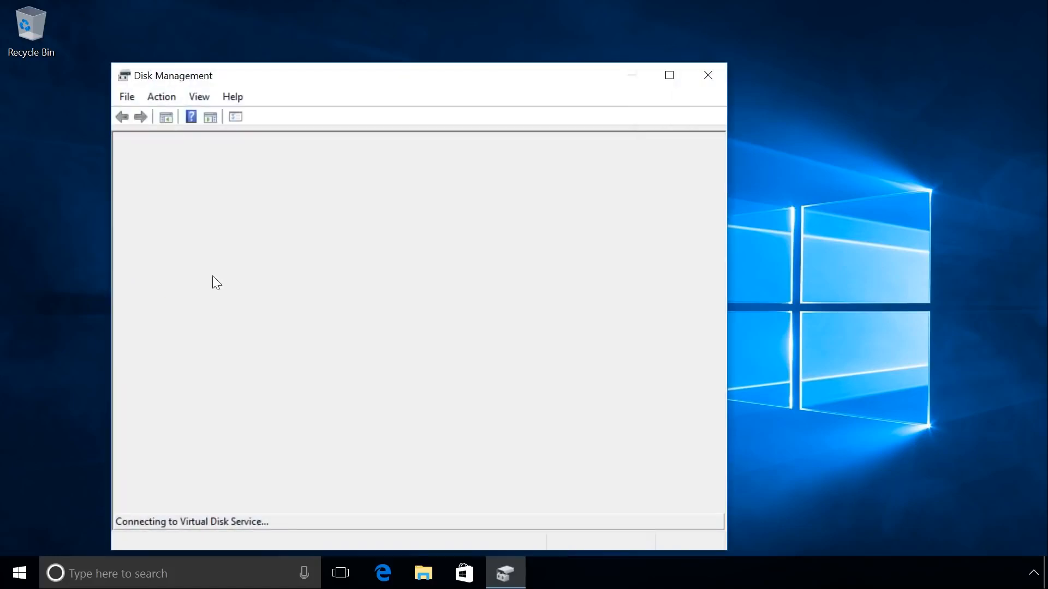
click(670, 76)
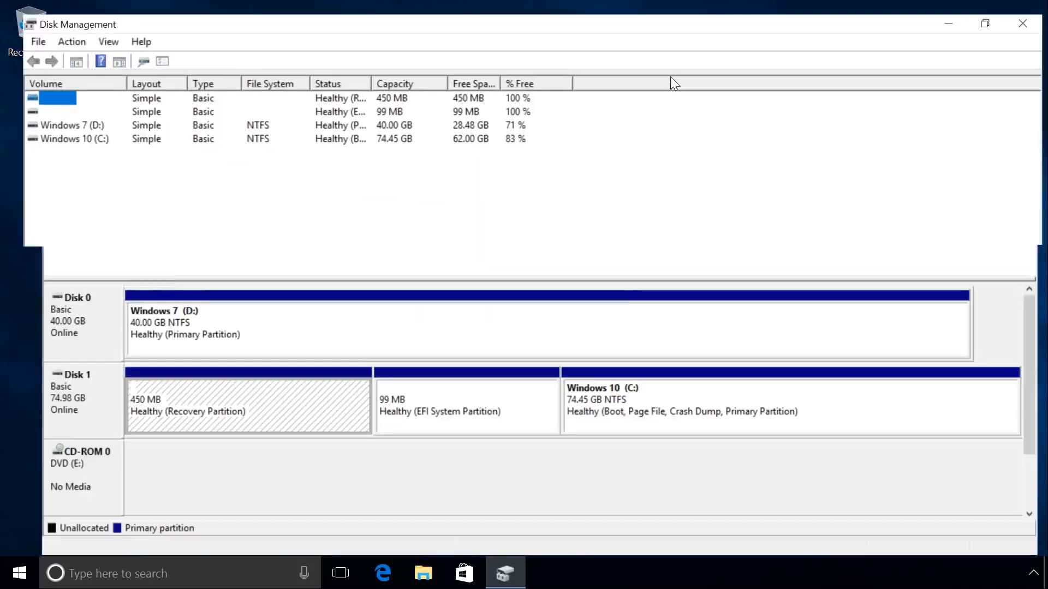
click(391, 310)
right_click(391, 312)
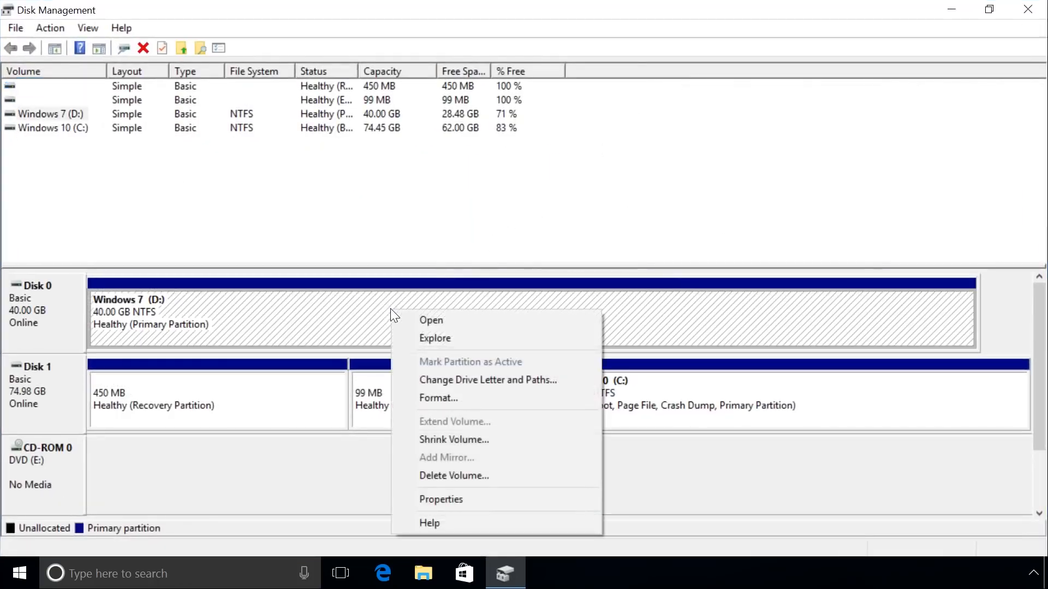
click(437, 398)
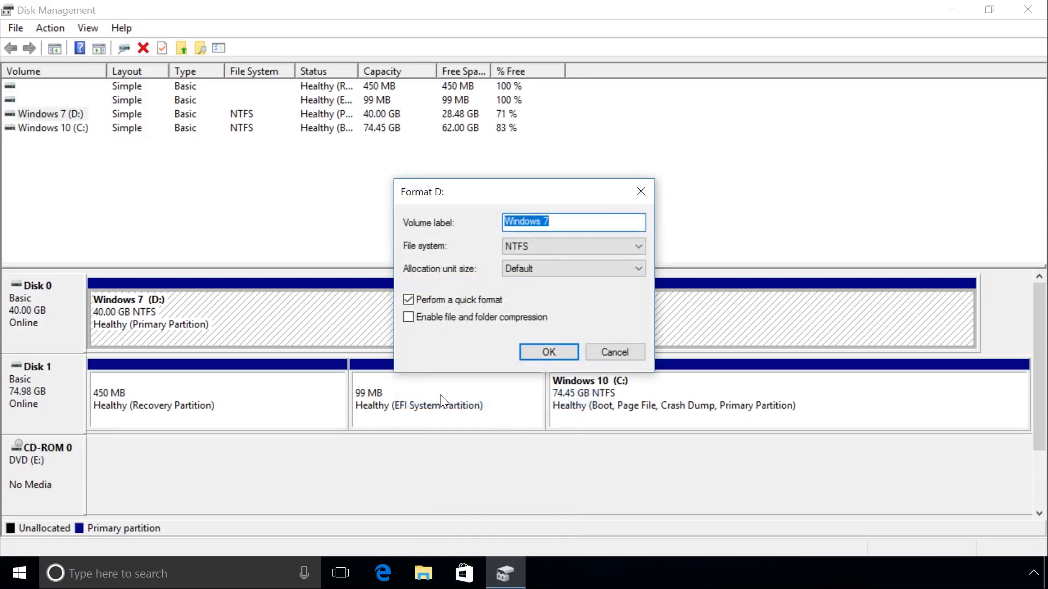
click(549, 351)
click(582, 349)
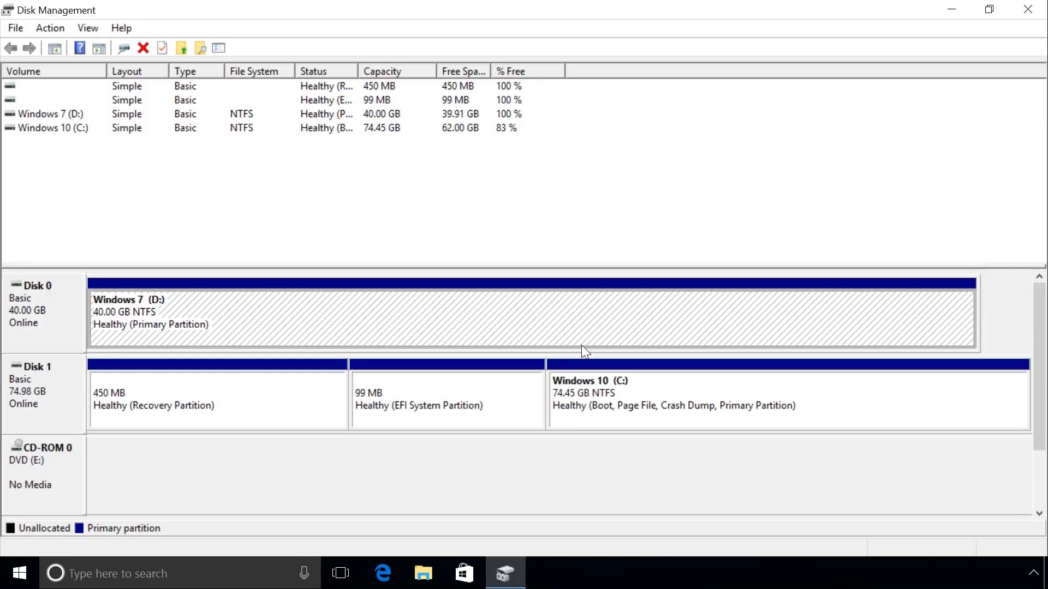
click(1028, 10)
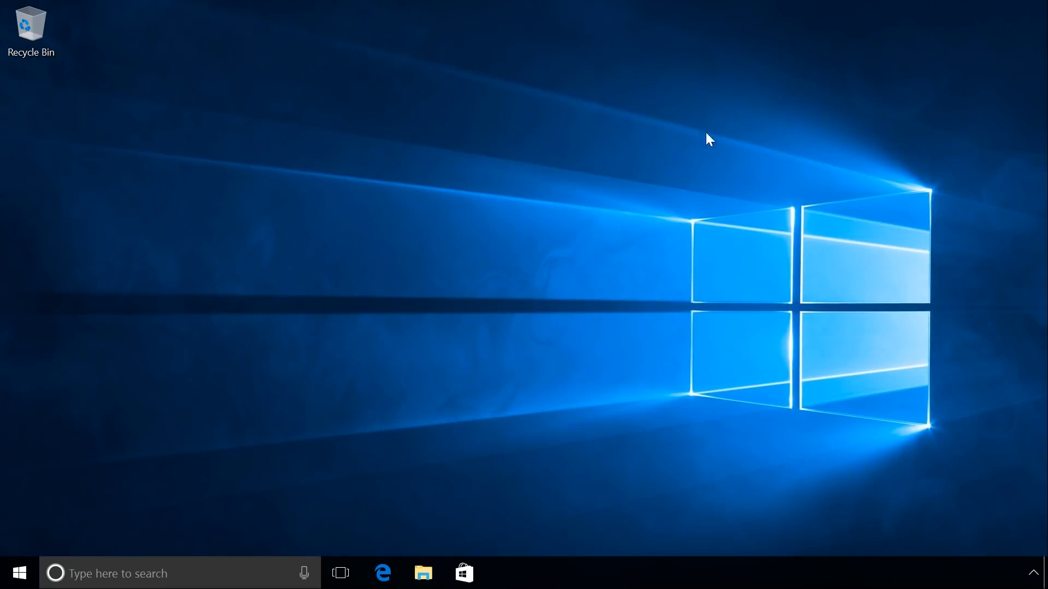